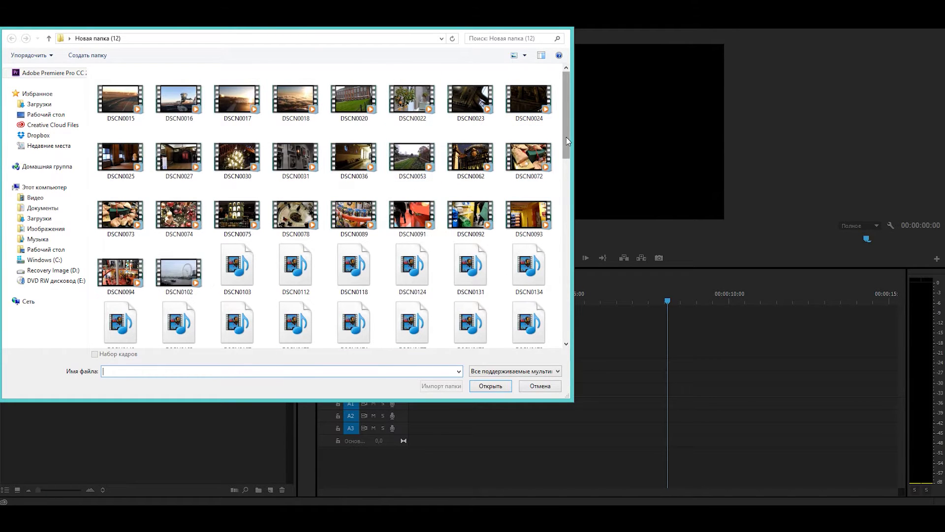
# Select DSCN0494 and DSCN0495 in the Import dialog and import both clips
pyautogui.scroll(-1, 566, 137)
pyautogui.moveTo(567, 142); pyautogui.dragTo(552, 321)
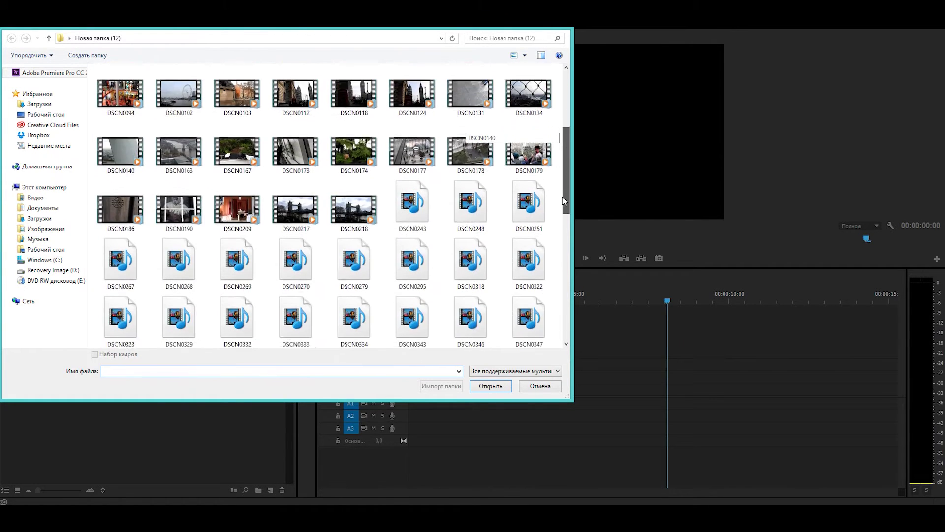
pyautogui.scroll(1, 553, 324)
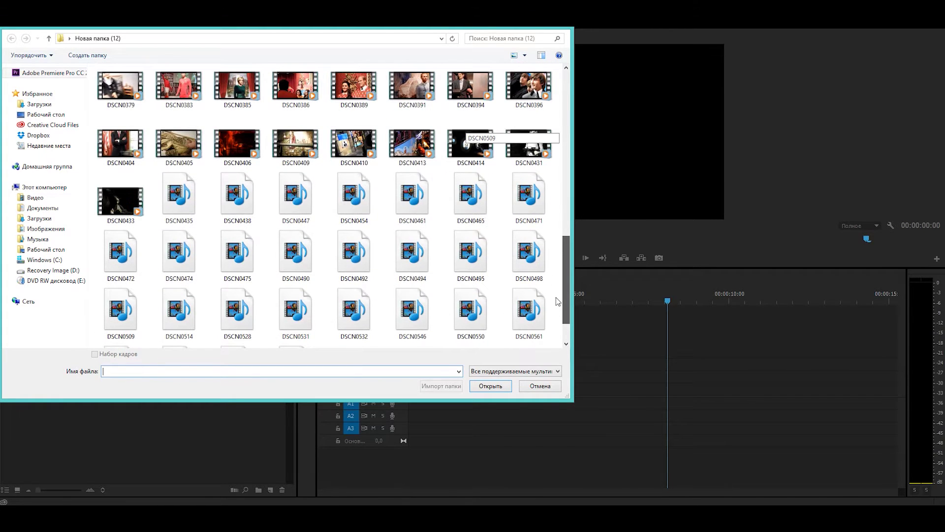
pyautogui.scroll(-1, 558, 318)
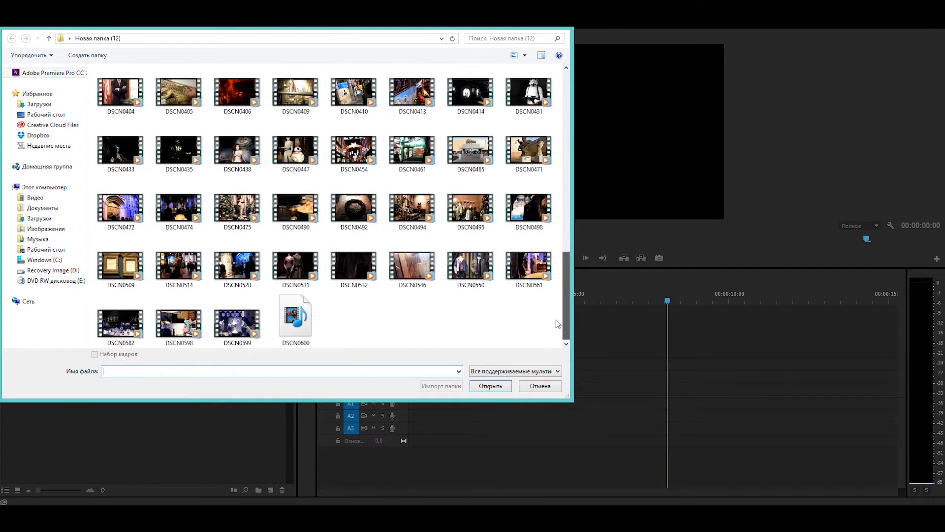
pyautogui.click(416, 209)
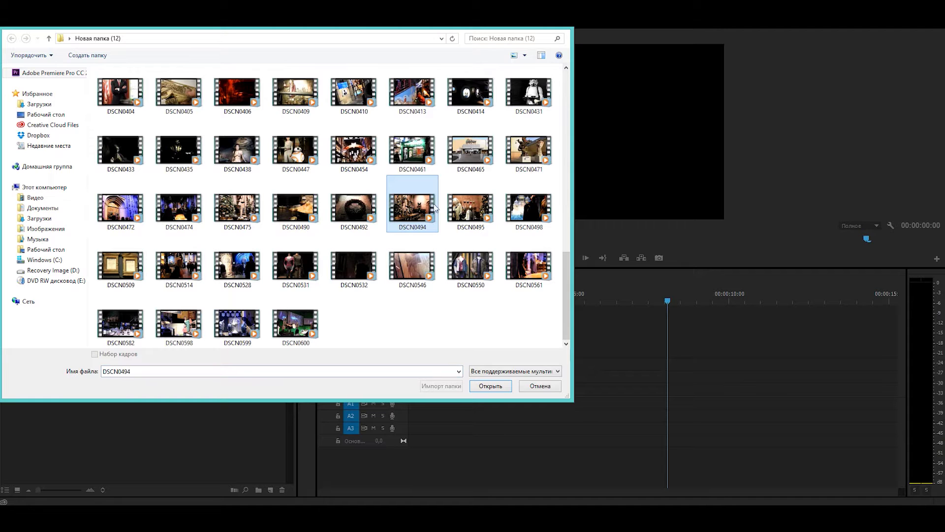
pyautogui.keyDown('ctrl'); pyautogui.click(489, 203); pyautogui.keyUp('ctrl')
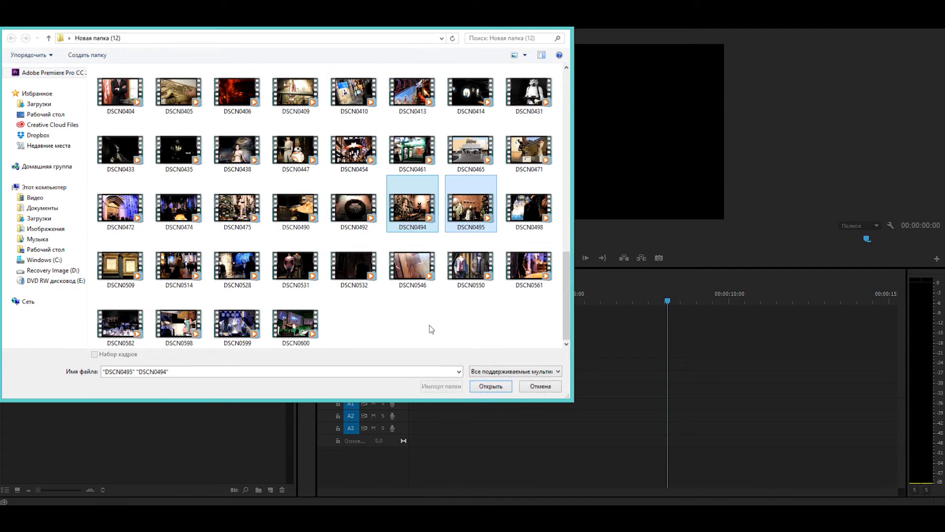
pyautogui.press('Return')
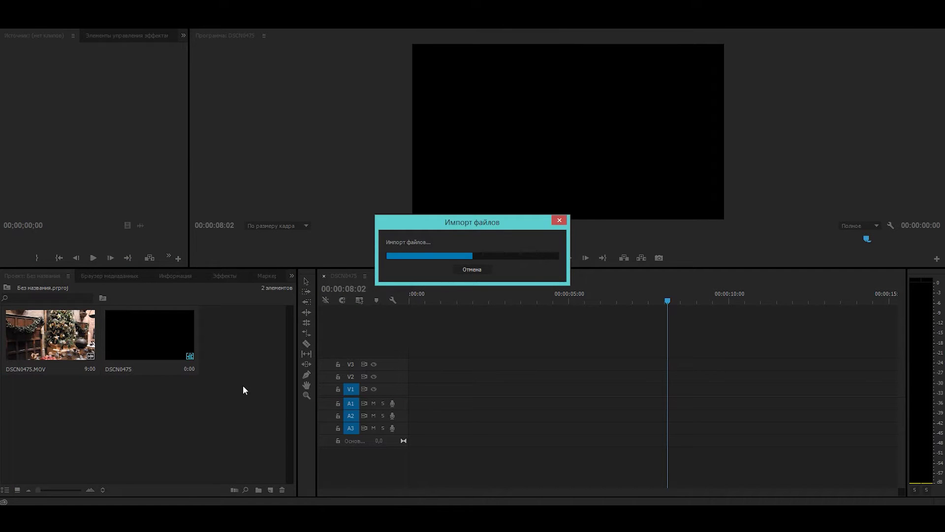
# Put DSCN0495.MOV at the start of track V1 and scrub through it to preview
pyautogui.doubleClick(243, 332)
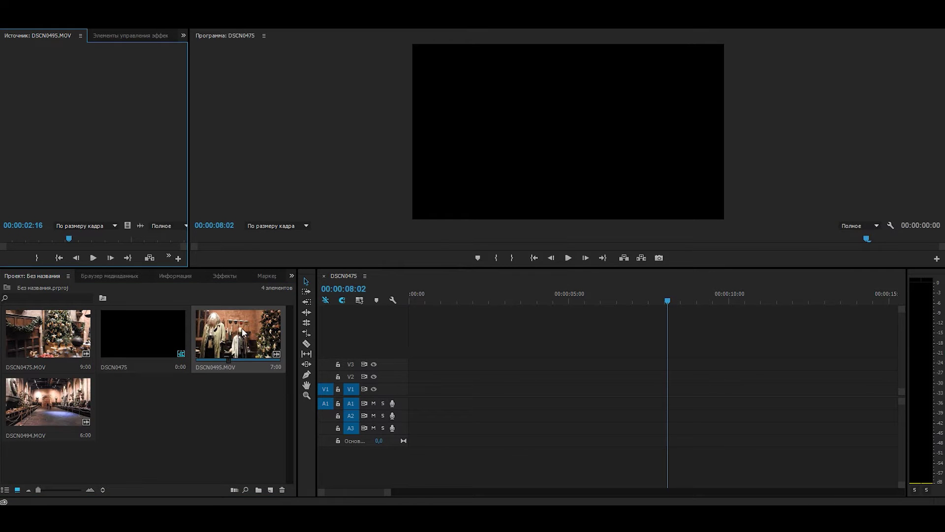
pyautogui.moveTo(243, 333); pyautogui.dragTo(418, 370)
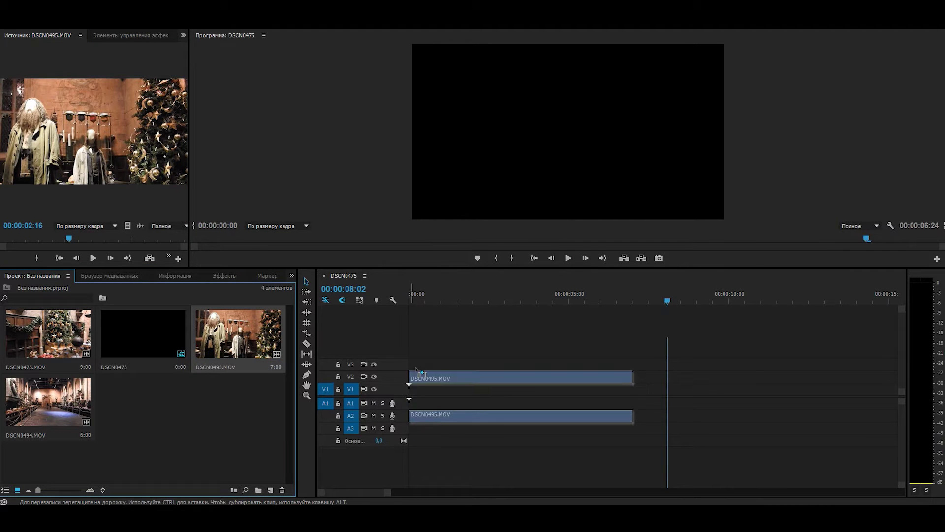
pyautogui.moveTo(416, 369); pyautogui.dragTo(427, 404)
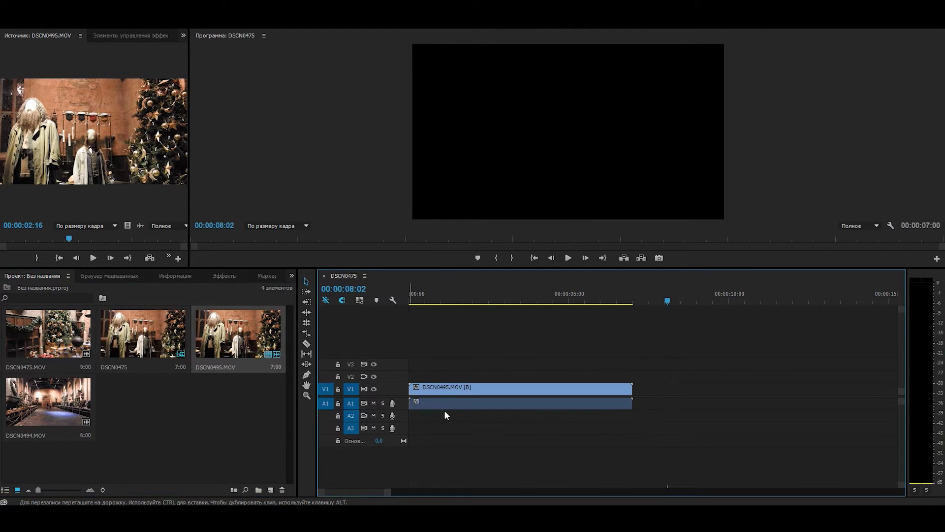
pyautogui.moveTo(409, 300); pyautogui.dragTo(595, 323)
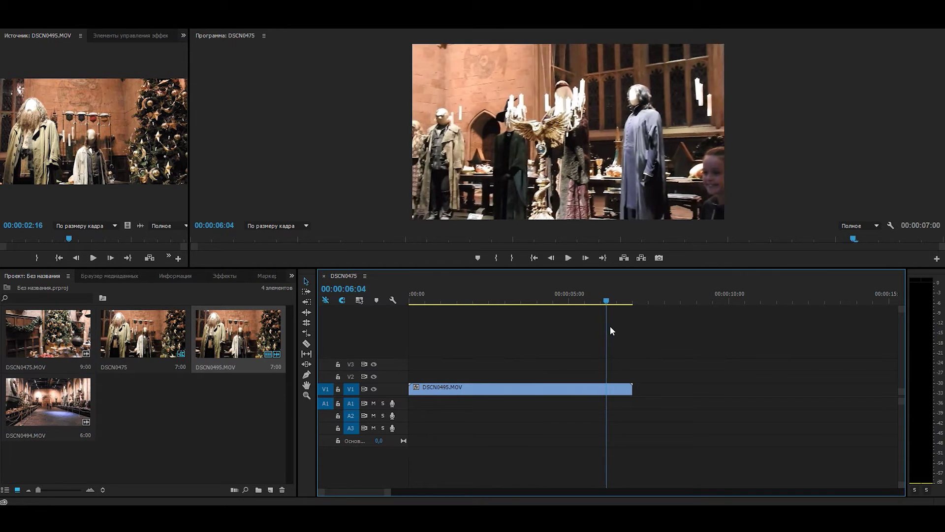
pyautogui.moveTo(594, 323); pyautogui.dragTo(562, 330)
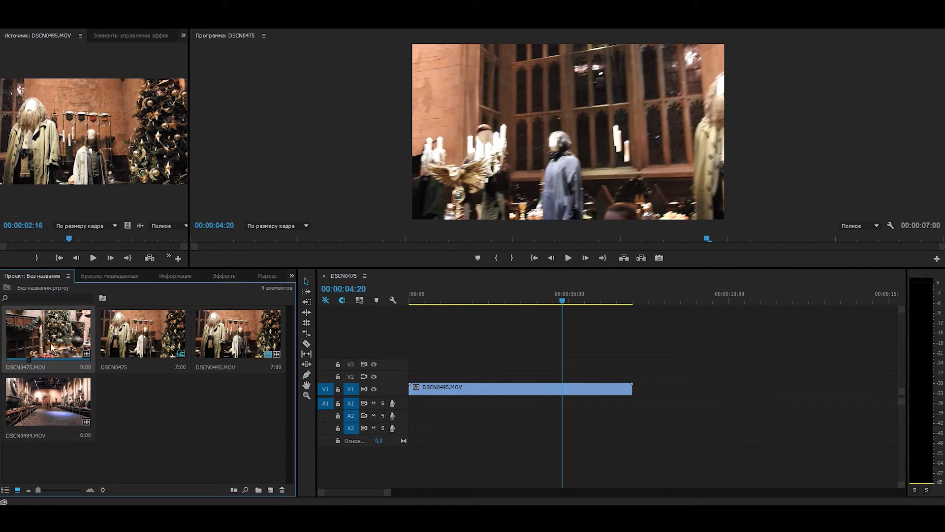
# Place DSCN0475.MOV on V1 directly after DSCN0495 and park the playhead at 00:00:02:01
pyautogui.doubleClick(50, 328)
pyautogui.moveTo(67, 337); pyautogui.dragTo(682, 387)
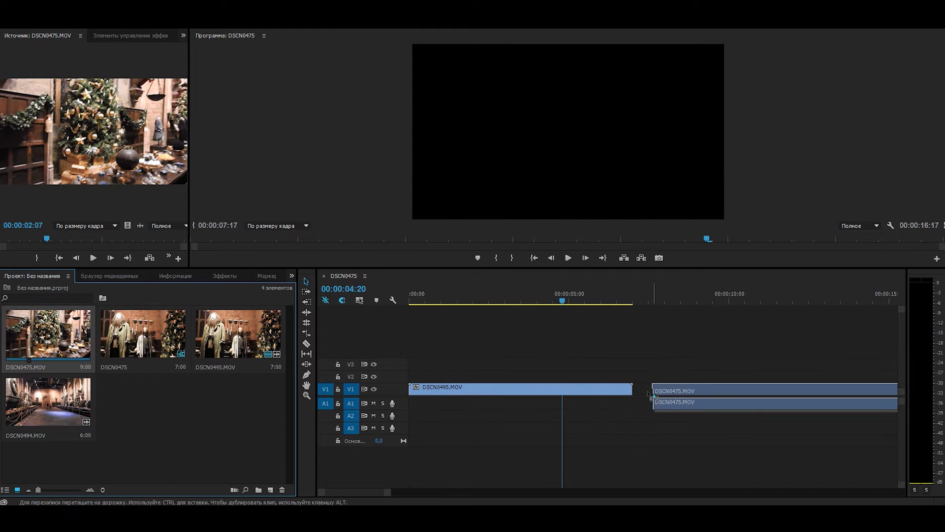
pyautogui.moveTo(681, 387); pyautogui.dragTo(647, 406)
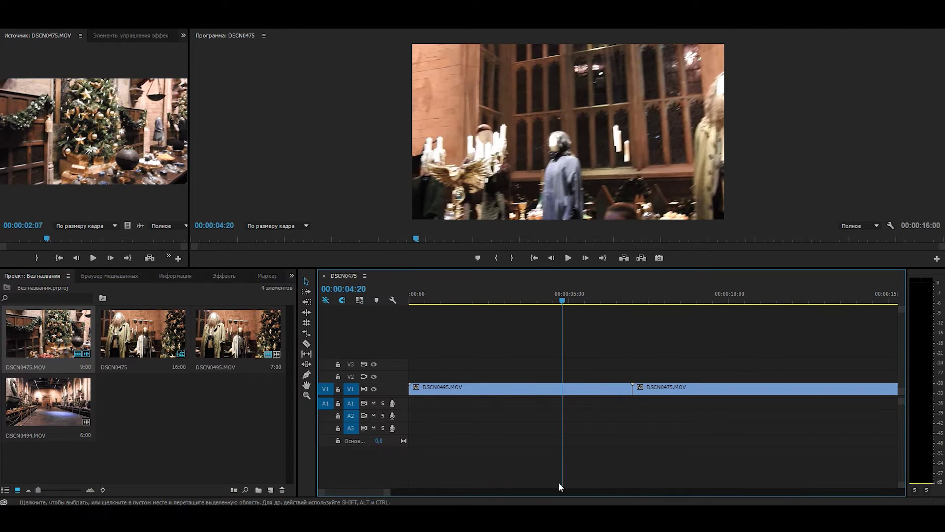
pyautogui.moveTo(389, 492); pyautogui.dragTo(449, 493)
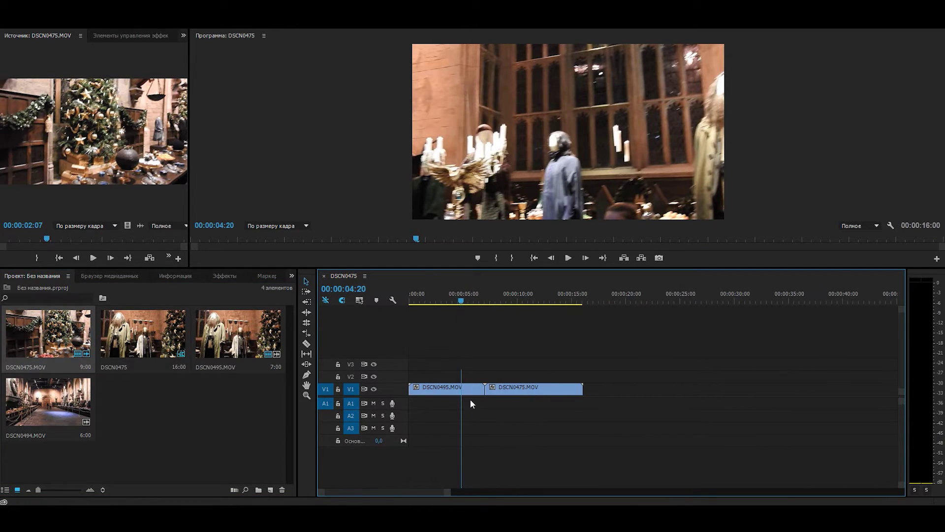
pyautogui.moveTo(463, 305); pyautogui.dragTo(430, 306)
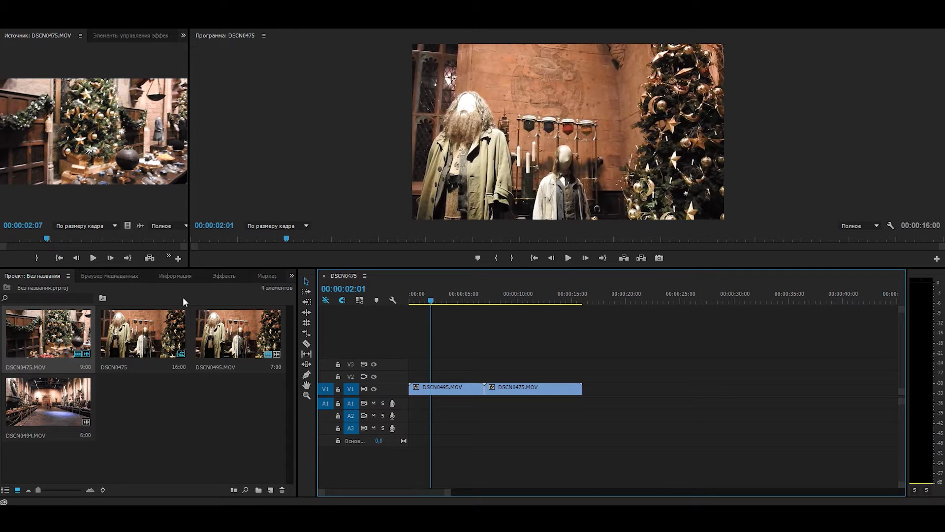
pyautogui.click(224, 275)
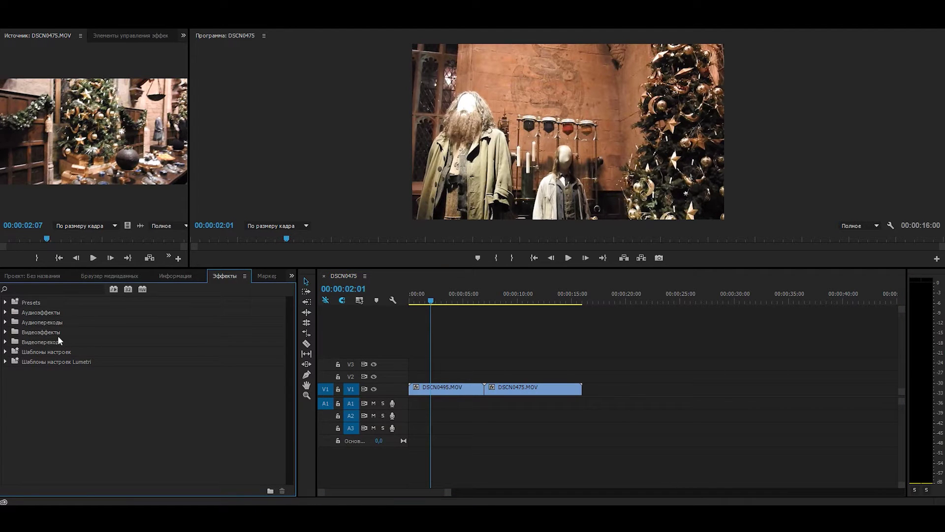
# Drag Colorista III from Video Effects > Magic Bullet Suite onto DSCN0495 and view its Effect Controls
pyautogui.click(6, 332)
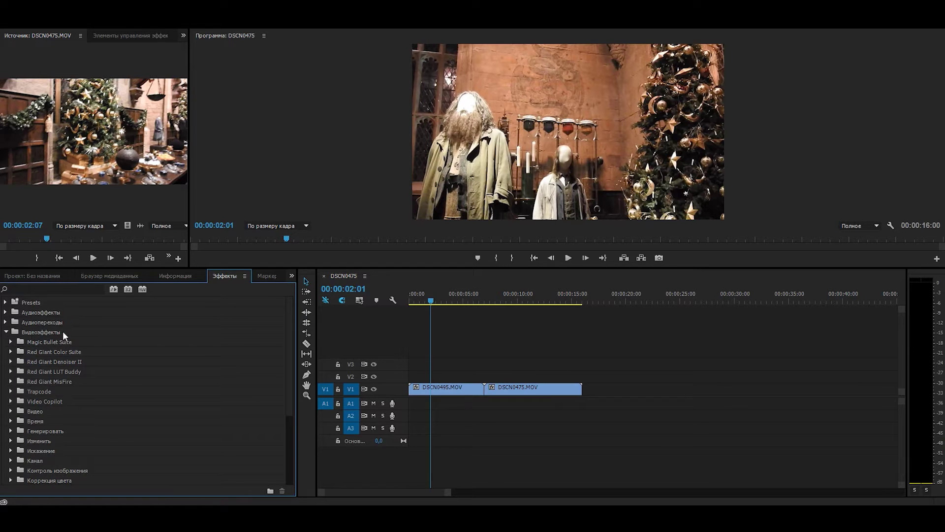
pyautogui.scroll(-1, 73, 384)
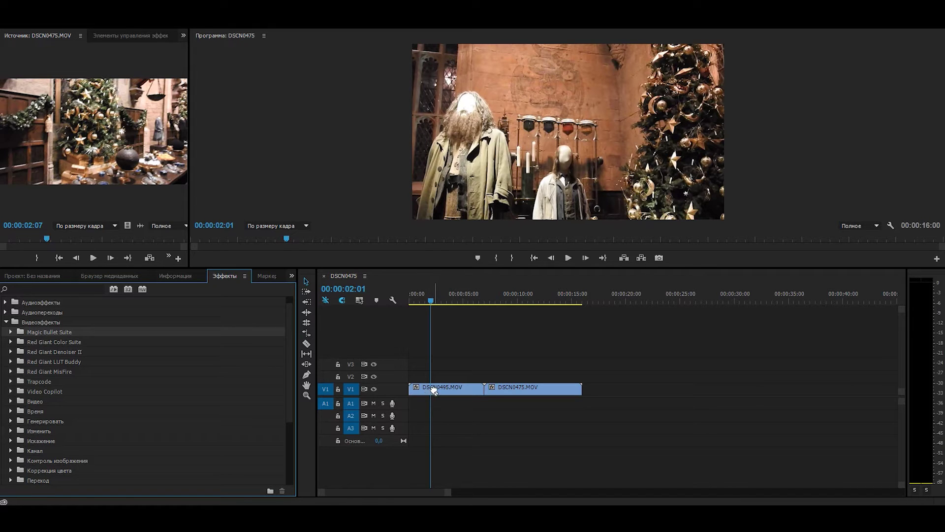
pyautogui.click(11, 333)
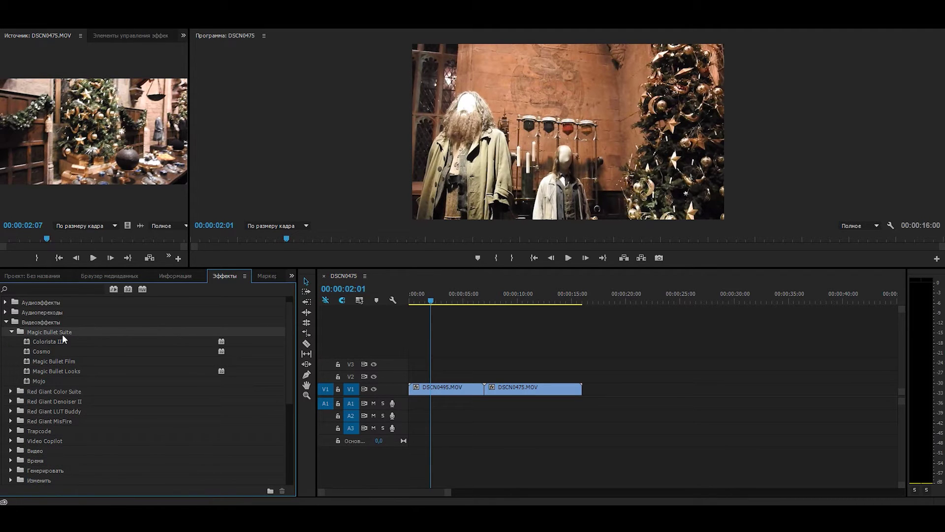
pyautogui.moveTo(61, 346)
pyautogui.mouseDown()
pyautogui.moveTo(347, 388)
pyautogui.moveTo(433, 390)
pyautogui.mouseUp()
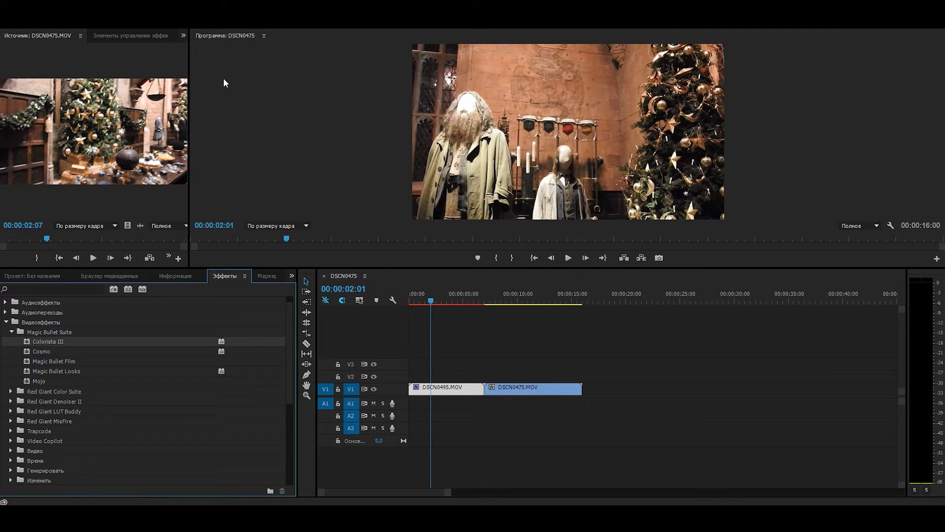
pyautogui.click(154, 34)
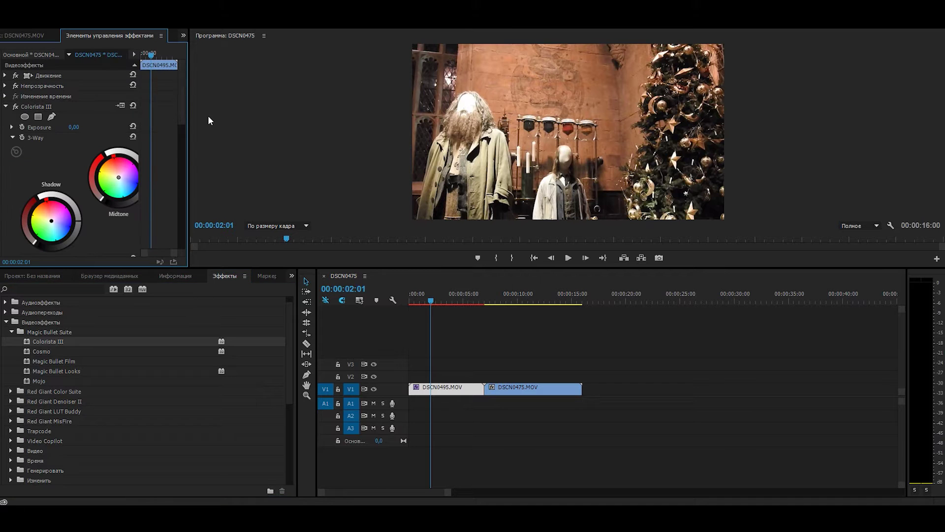
# Tune Colorista III on DSCN0495: raise Saturation, Hue -4, Shadows 7 and Pop 53
pyautogui.moveTo(188, 125); pyautogui.dragTo(311, 135)
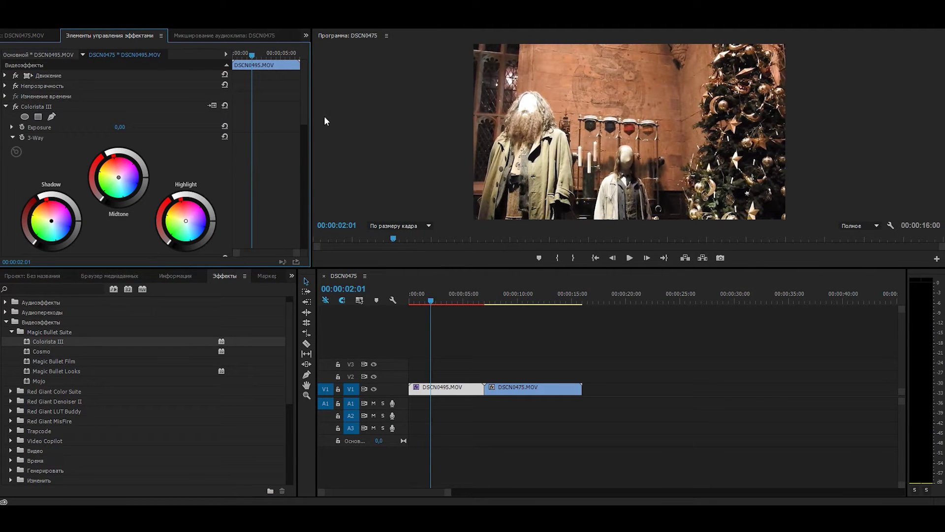
pyautogui.moveTo(303, 110); pyautogui.dragTo(305, 154)
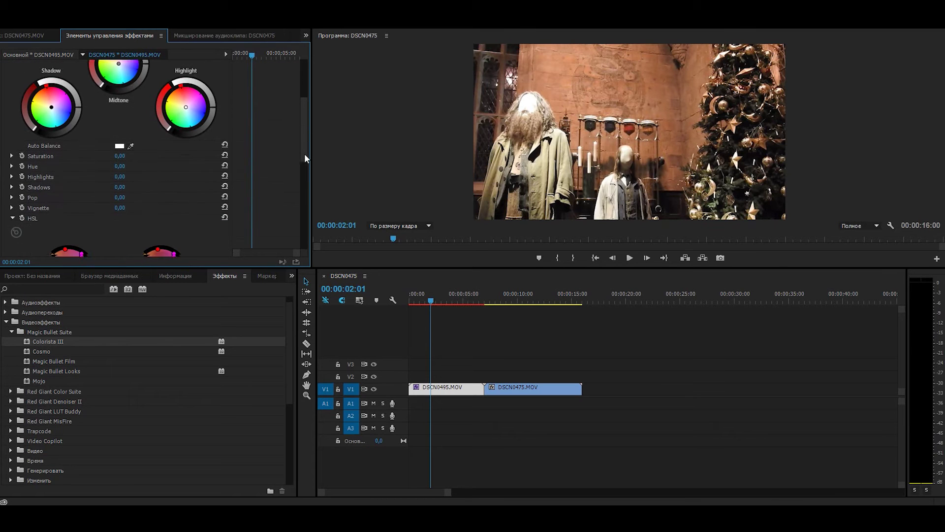
pyautogui.moveTo(119, 133); pyautogui.dragTo(124, 133)
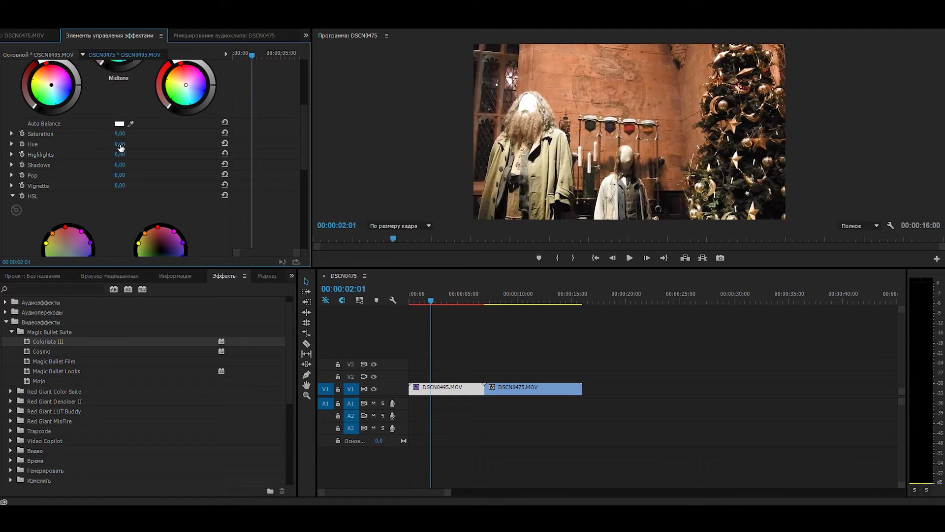
pyautogui.moveTo(127, 145); pyautogui.dragTo(122, 154)
pyautogui.moveTo(119, 165); pyautogui.dragTo(123, 165)
pyautogui.moveTo(119, 175)
pyautogui.mouseDown()
pyautogui.moveTo(146, 175)
pyautogui.moveTo(115, 176)
pyautogui.moveTo(132, 186)
pyautogui.mouseUp()
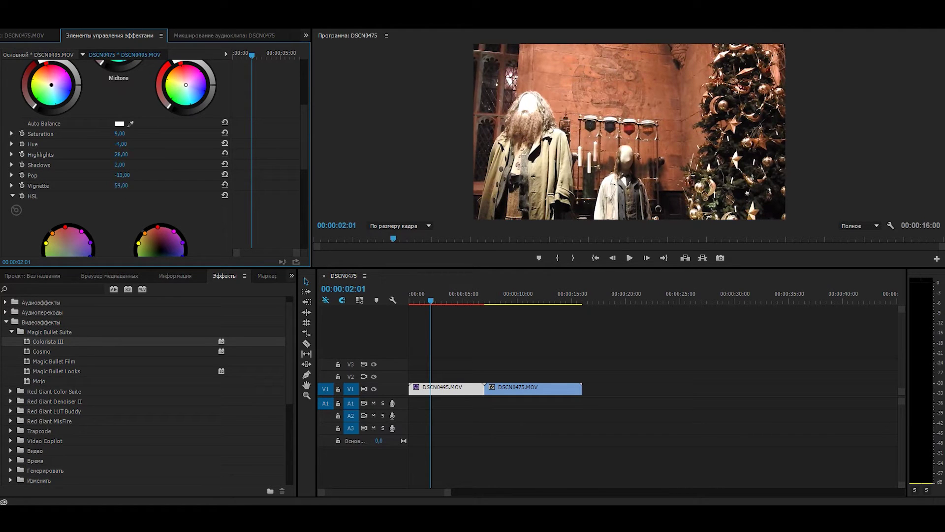
# Review Colorista III's HSL, Curves and Key sections, then return to the 3-Way wheels
pyautogui.moveTo(307, 155); pyautogui.dragTo(309, 196)
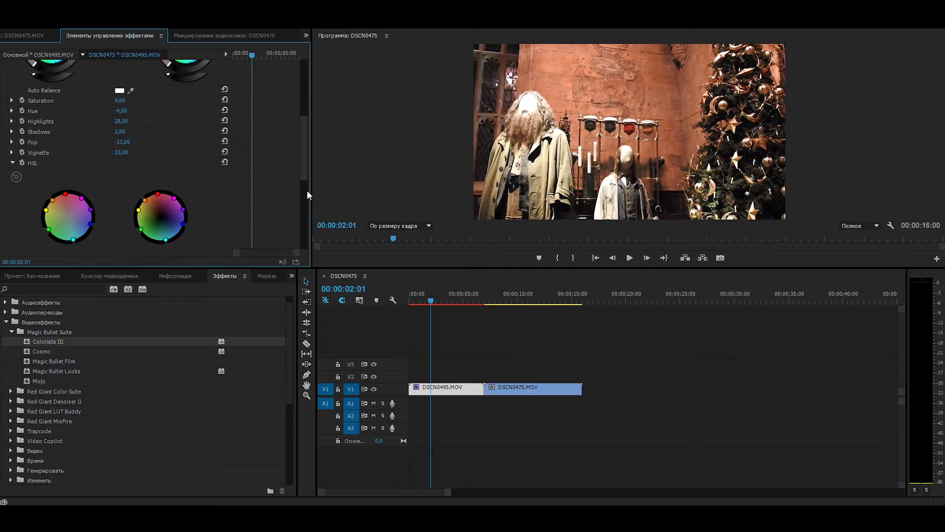
pyautogui.scroll(-1, 301, 152)
pyautogui.scroll(-3, 303, 199)
pyautogui.scroll(-2, 256, 216)
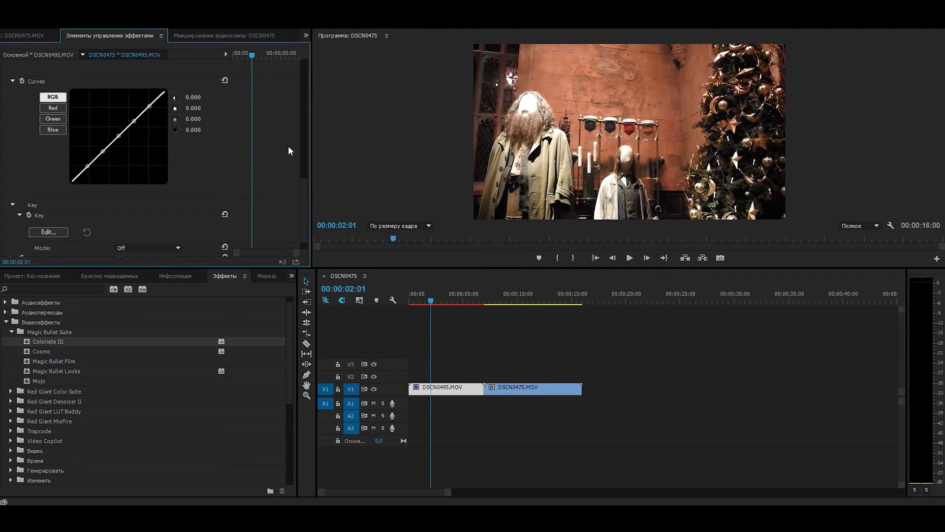
pyautogui.scroll(5, 304, 105)
pyautogui.scroll(1, 179, 101)
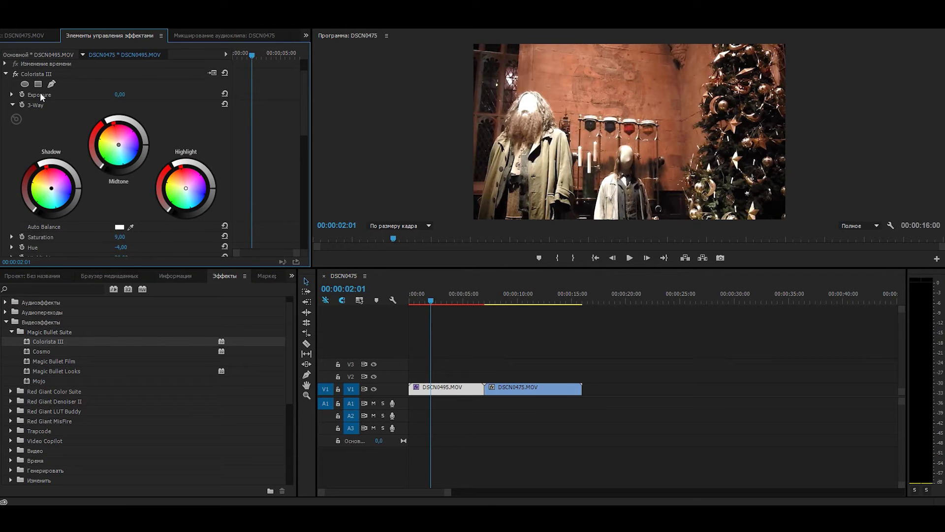
# Clear the Colorista III effect from DSCN0495.MOV
pyautogui.rightClick(41, 71)
pyautogui.click(80, 153)
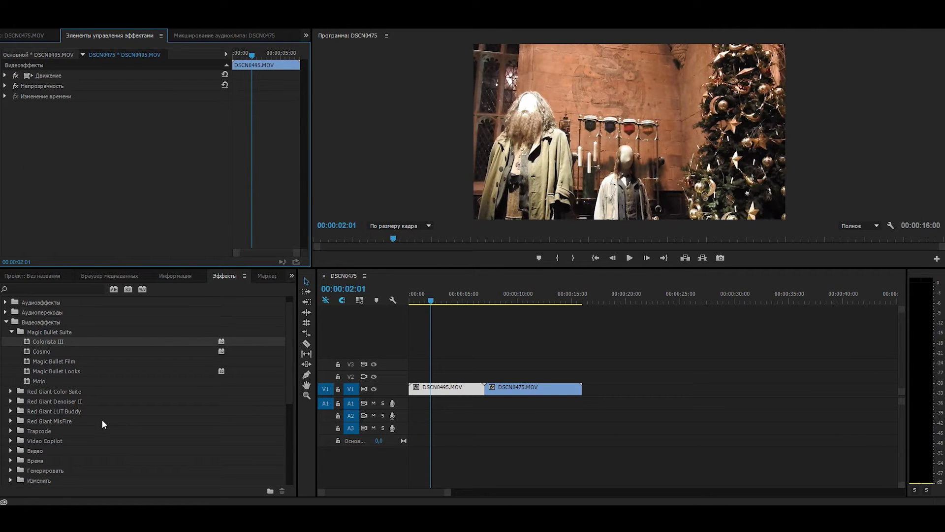
pyautogui.click(11, 333)
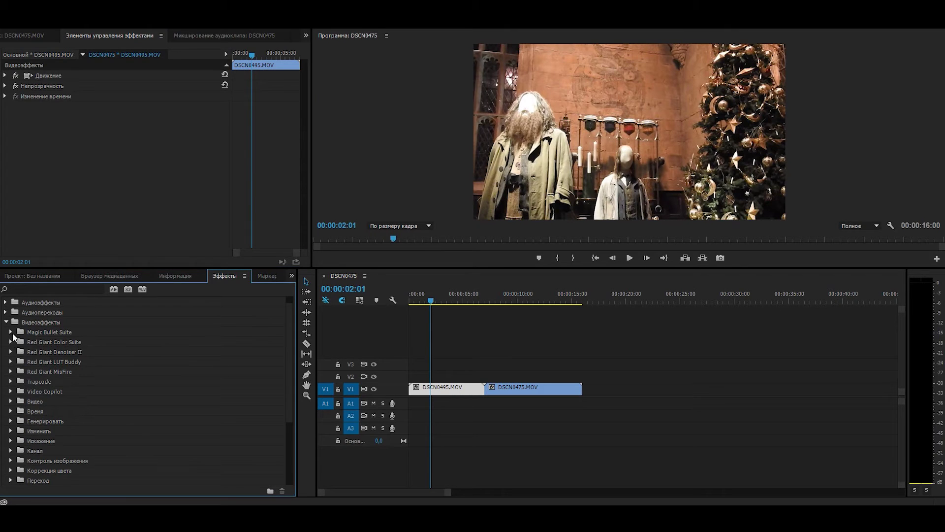
# Apply Цветовой баланс (Color Balance) from the Коррекция цвета group to DSCN0495.MOV
pyautogui.scroll(-5, 69, 421)
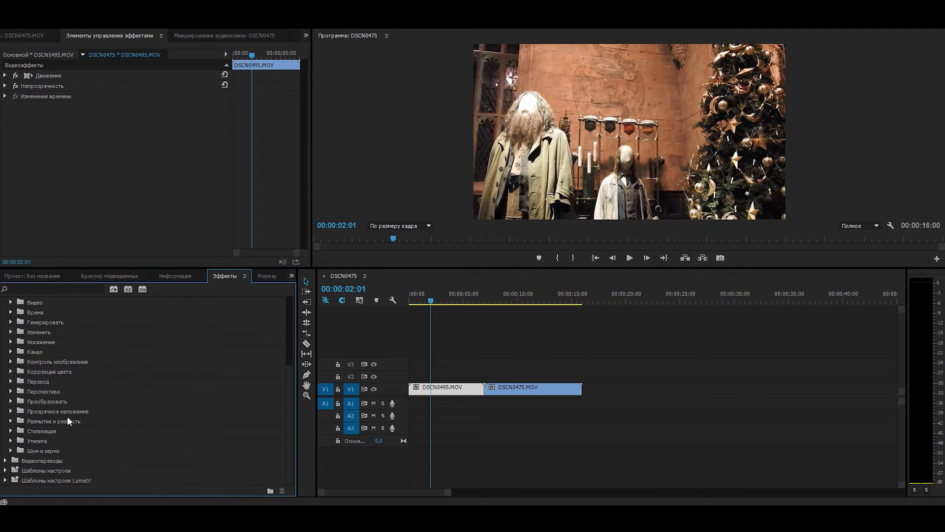
pyautogui.click(11, 372)
pyautogui.scroll(-3, 60, 344)
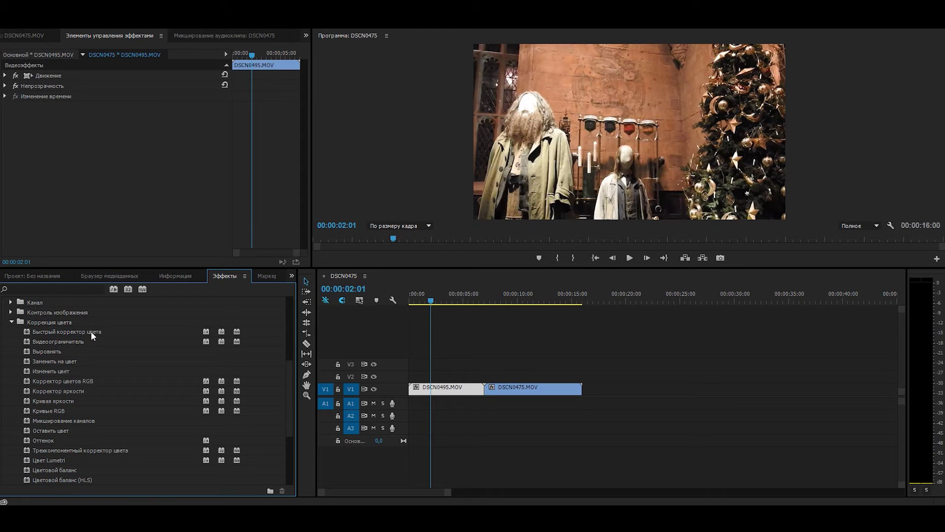
pyautogui.scroll(-1, 81, 443)
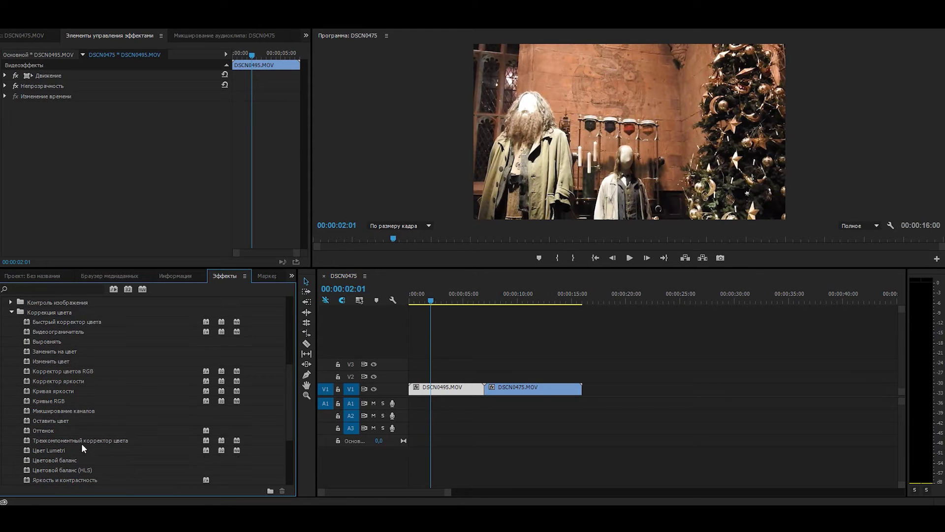
pyautogui.scroll(-2, 77, 432)
pyautogui.moveTo(69, 441); pyautogui.dragTo(422, 388)
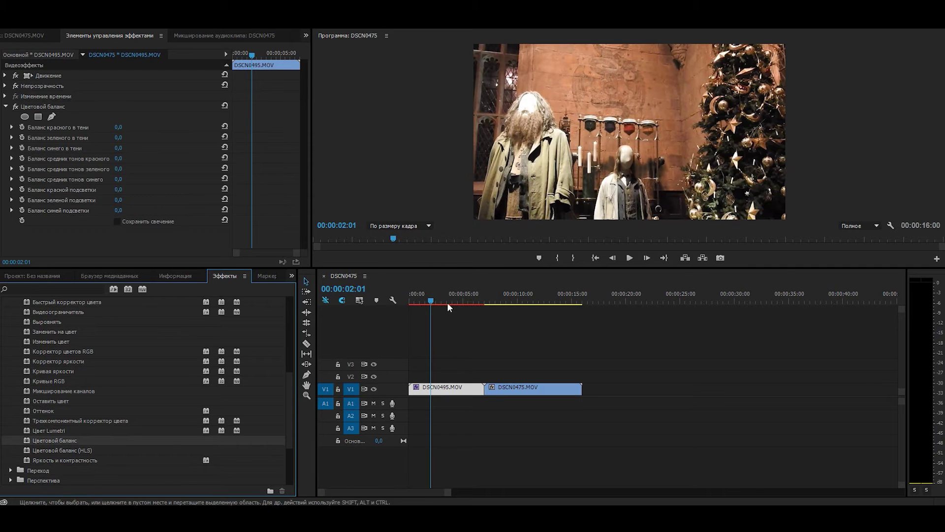
# Adjust Color Balance: raise shadow green, lower highlight red, with blue highlights at 64
pyautogui.click(125, 129)
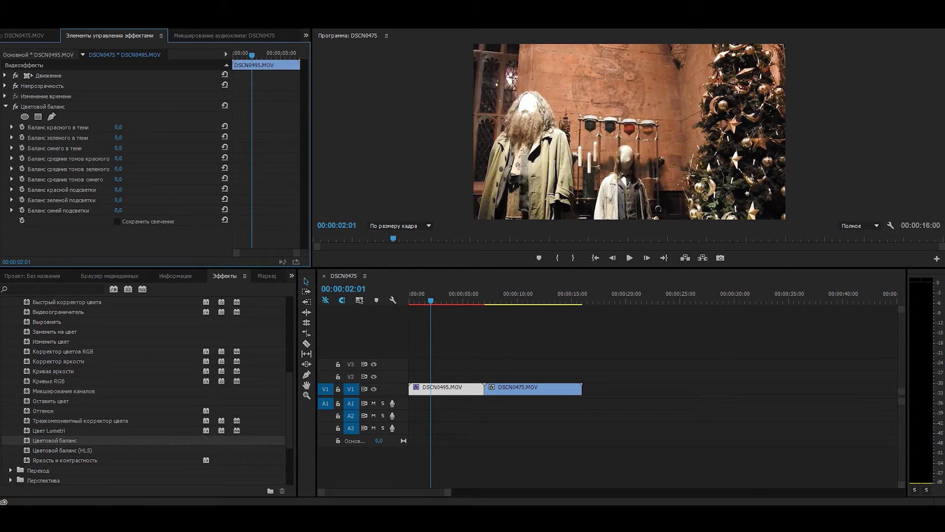
pyautogui.write('12')
pyautogui.moveTo(119, 138)
pyautogui.mouseDown()
pyautogui.moveTo(126, 137)
pyautogui.moveTo(102, 137)
pyautogui.moveTo(117, 137)
pyautogui.mouseUp()
pyautogui.moveTo(120, 189)
pyautogui.mouseDown()
pyautogui.moveTo(98, 189)
pyautogui.moveTo(136, 189)
pyautogui.mouseUp()
# Add Яркость и контрастность to DSCN0495.MOV with brightness -24 and contrast -6
pyautogui.moveTo(78, 460)
pyautogui.mouseDown()
pyautogui.moveTo(435, 376)
pyautogui.moveTo(434, 388)
pyautogui.mouseUp()
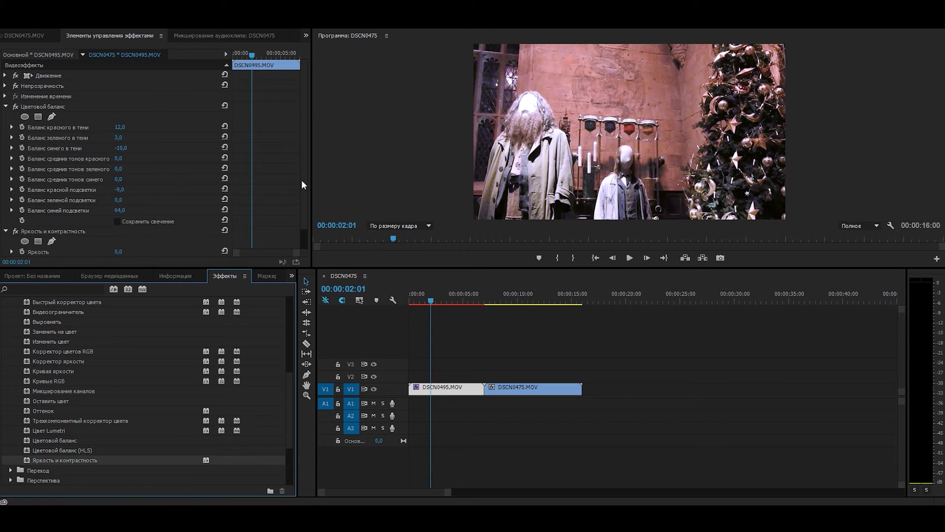
pyautogui.scroll(-2, 304, 235)
pyautogui.moveTo(119, 229)
pyautogui.mouseDown()
pyautogui.moveTo(129, 229)
pyautogui.moveTo(104, 229)
pyautogui.moveTo(130, 239)
pyautogui.moveTo(106, 240)
pyautogui.mouseUp()
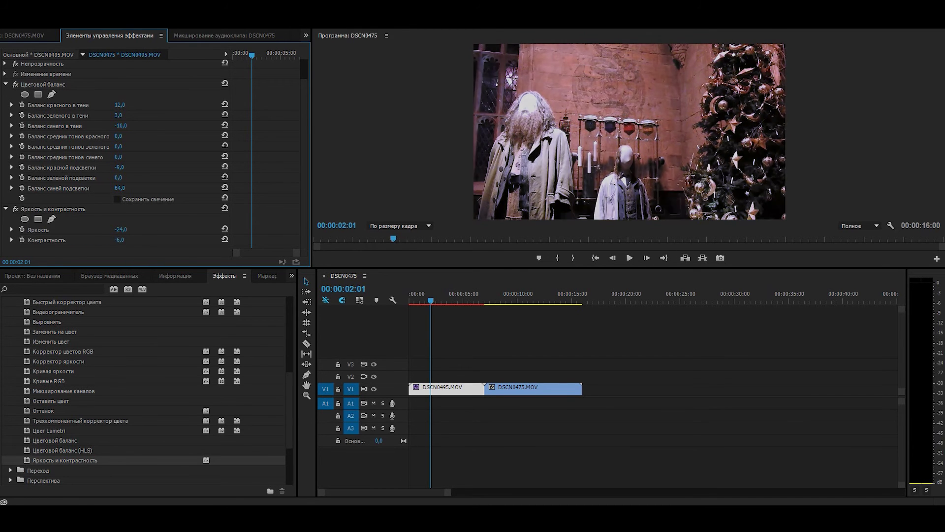
pyautogui.moveTo(61, 451); pyautogui.dragTo(424, 387)
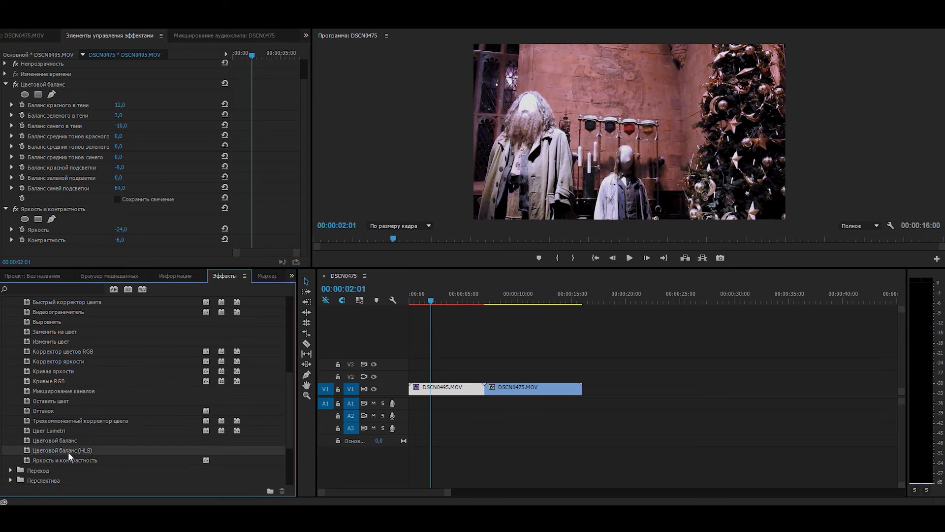
# Set Цветовой баланс (HLS) on DSCN0495.MOV to hue 8°, lightness -11 and saturation -24
pyautogui.moveTo(424, 387); pyautogui.dragTo(426, 388)
pyautogui.scroll(-3, 141, 234)
pyautogui.moveTo(118, 219); pyautogui.dragTo(195, 219)
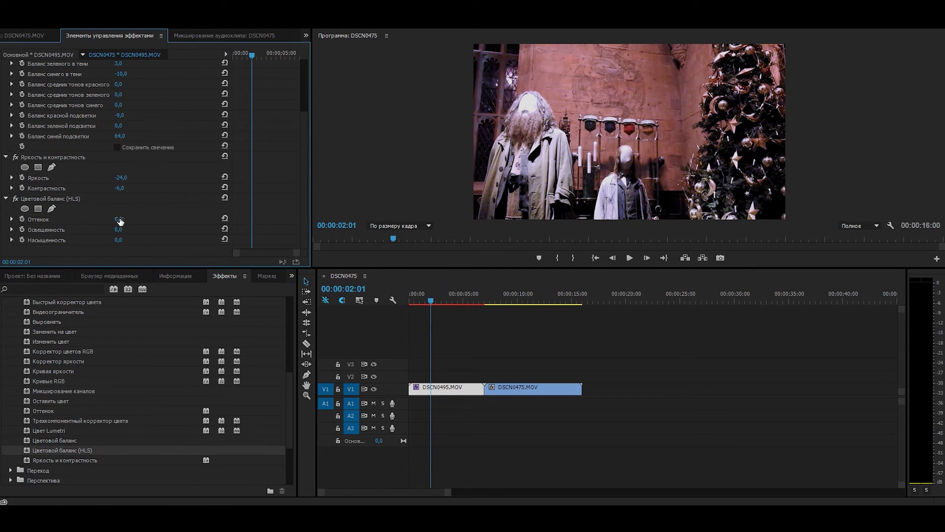
pyautogui.moveTo(123, 219); pyautogui.dragTo(194, 219)
pyautogui.moveTo(225, 219); pyautogui.dragTo(221, 219)
pyautogui.moveTo(120, 229)
pyautogui.mouseDown()
pyautogui.moveTo(101, 229)
pyautogui.moveTo(107, 240)
pyautogui.mouseUp()
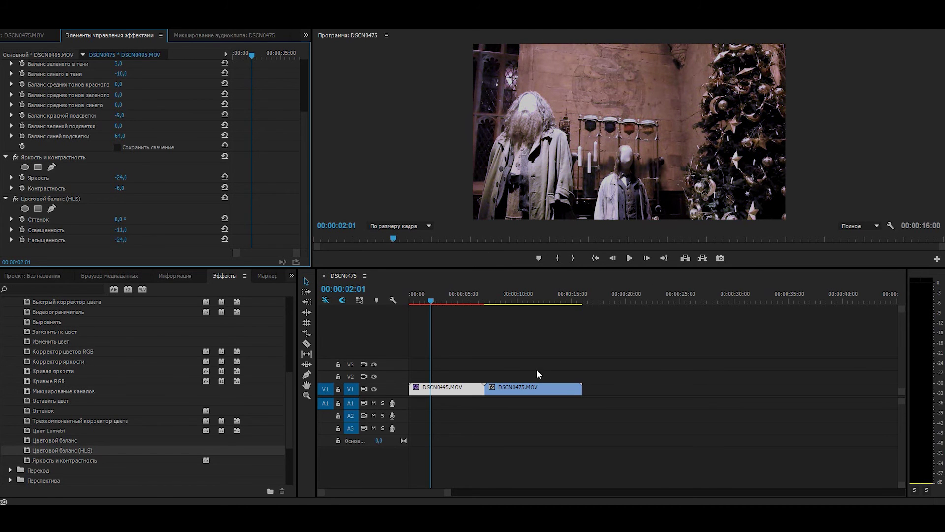
pyautogui.scroll(7, 291, 383)
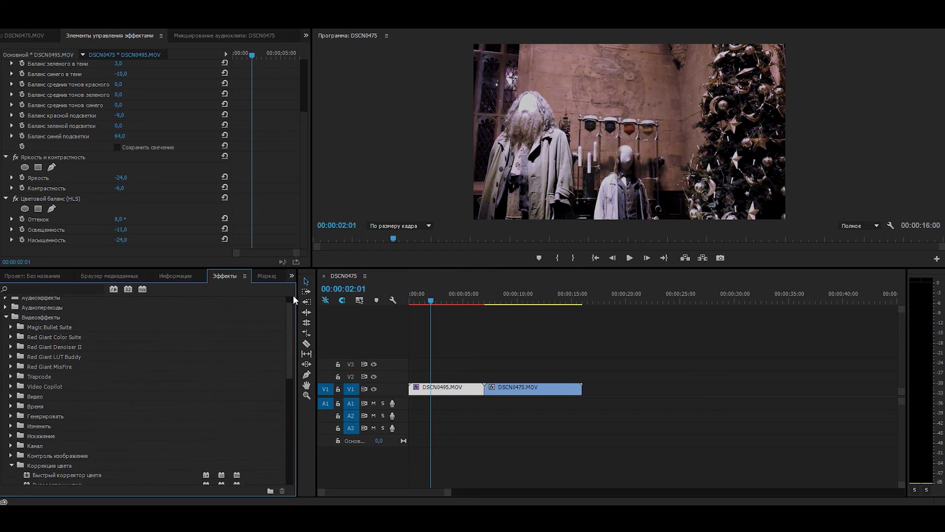
# Place DSCN0494.MOV on V1 after DSCN0475 and delete its audio, making a 00:00:22:00 sequence
pyautogui.click(30, 276)
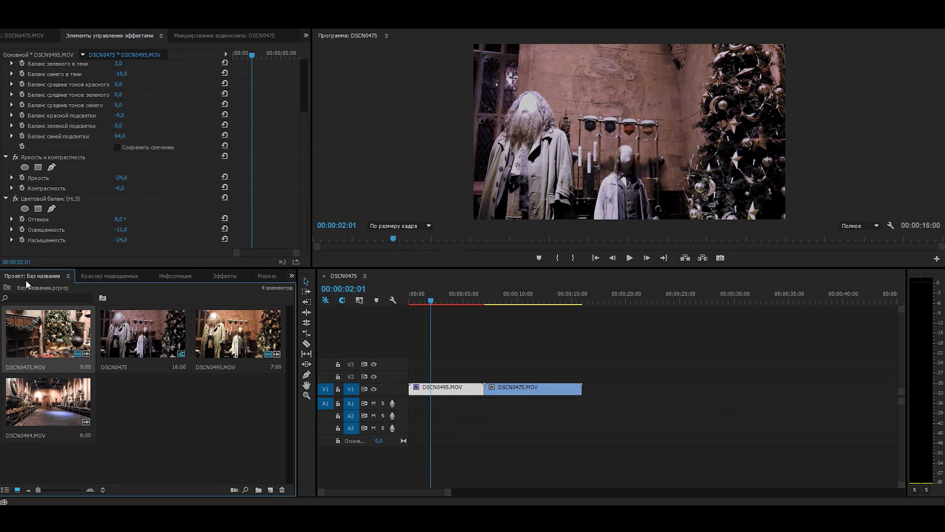
pyautogui.doubleClick(57, 408)
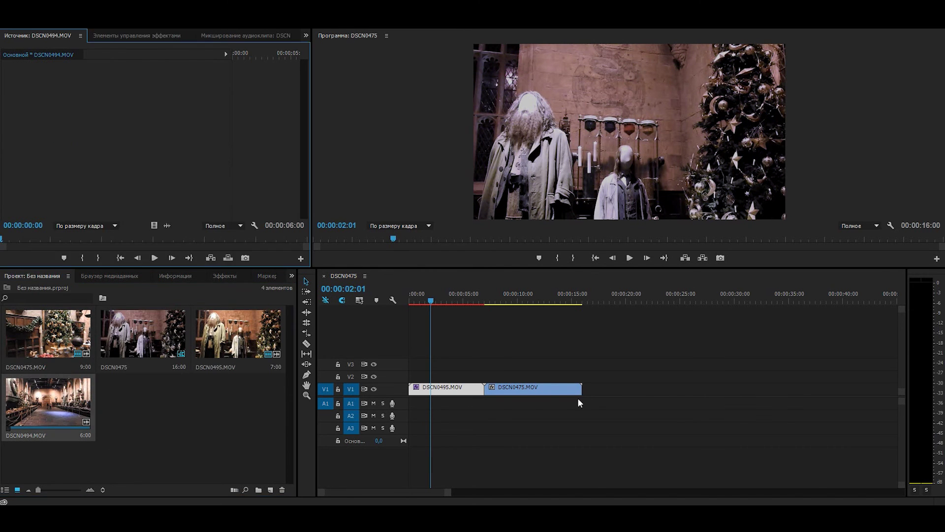
pyautogui.moveTo(171, 396); pyautogui.dragTo(587, 391)
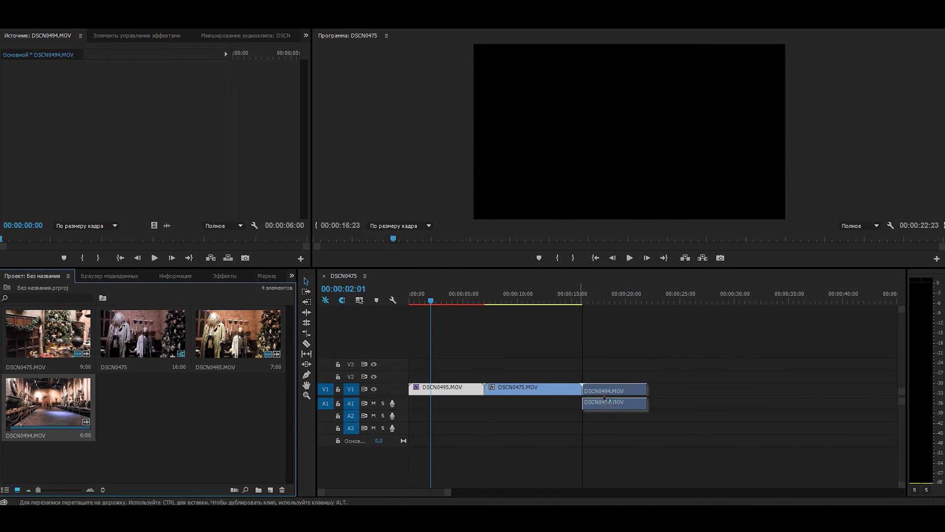
pyautogui.moveTo(557, 380); pyautogui.dragTo(621, 382)
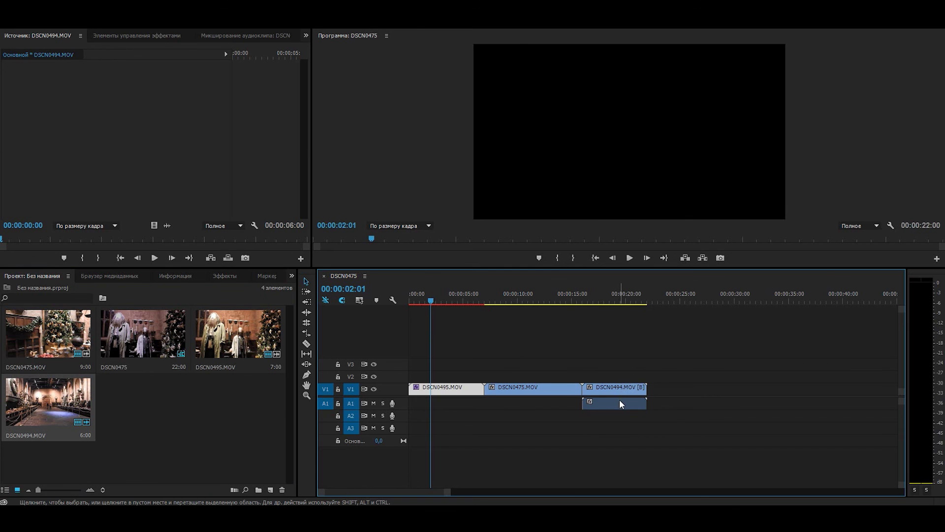
pyautogui.click(619, 401)
pyautogui.press('Delete')
pyautogui.click(456, 387)
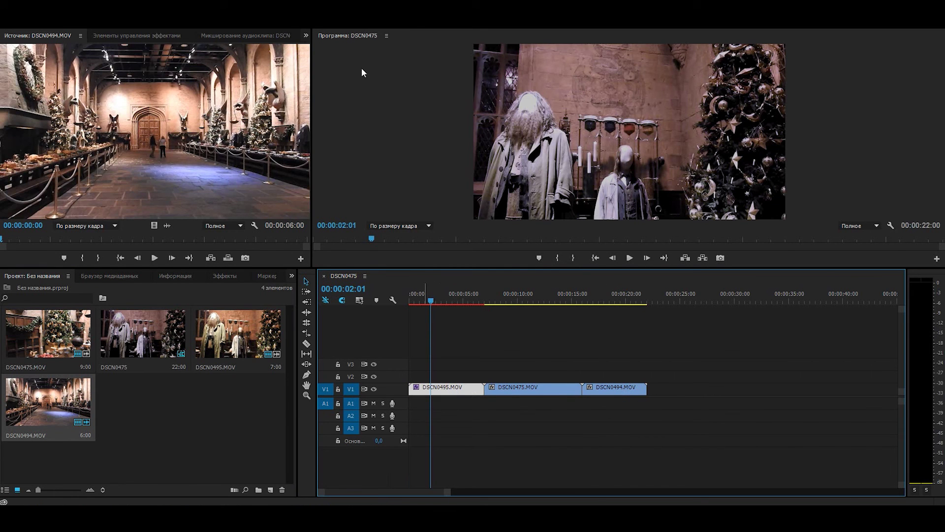
# Select DSCN0495's Color Balance, Brightness & Contrast and HLS effects, then select DSCN0475 and DSCN0494
pyautogui.click(128, 38)
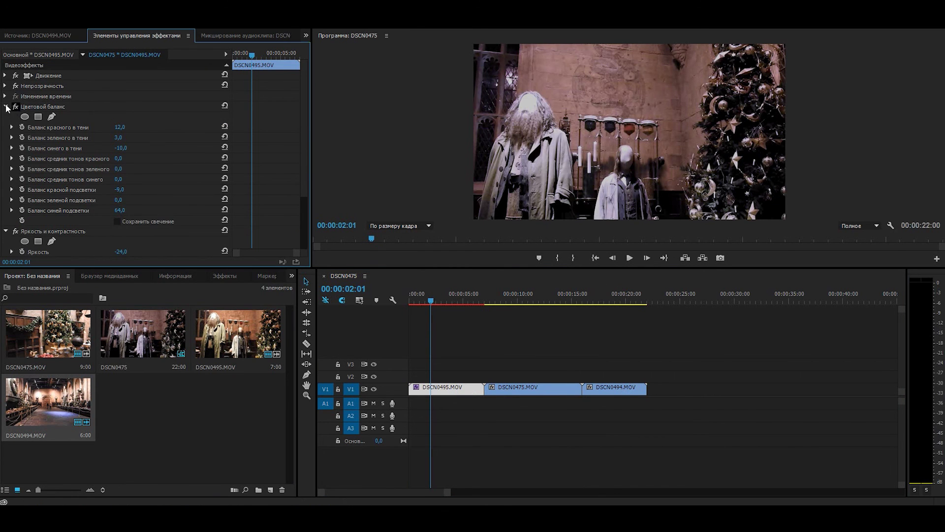
pyautogui.click(6, 106)
pyautogui.click(6, 116)
pyautogui.click(6, 127)
pyautogui.keyDown('shift'); pyautogui.click(43, 106); pyautogui.keyUp('shift')
pyautogui.moveTo(686, 350); pyautogui.dragTo(509, 441)
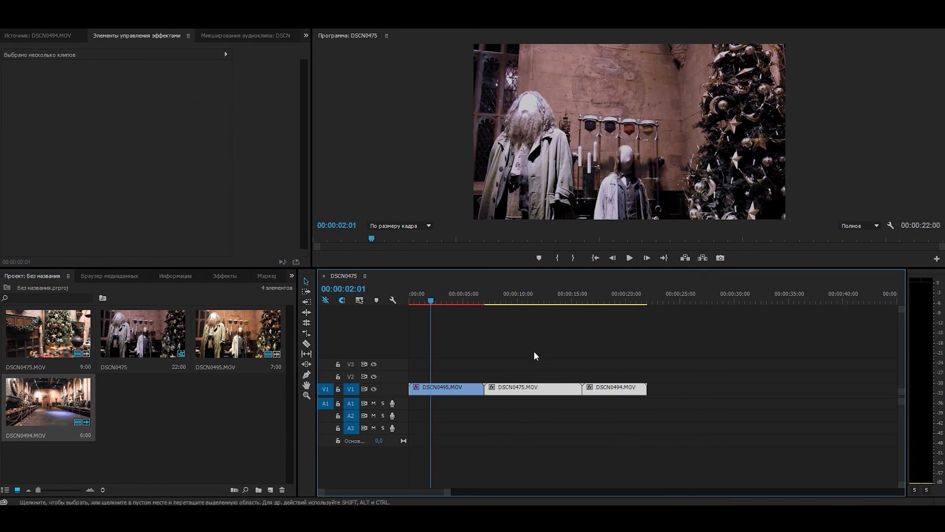